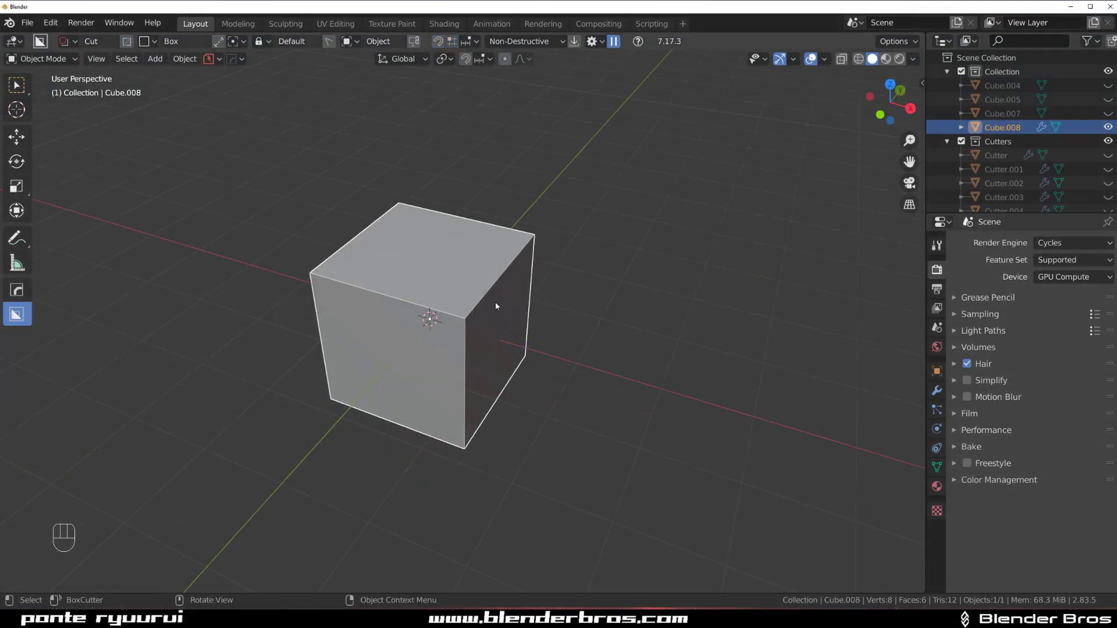
- Cut a box out of the cube from its top face across the front corner, keeping the cutter active
middle_click_drag(490, 318, 458, 328, "shift")
scroll(462, 323, "up", 1)
scroll(460, 324, "up", 1)
scroll(458, 328, "down", 3)
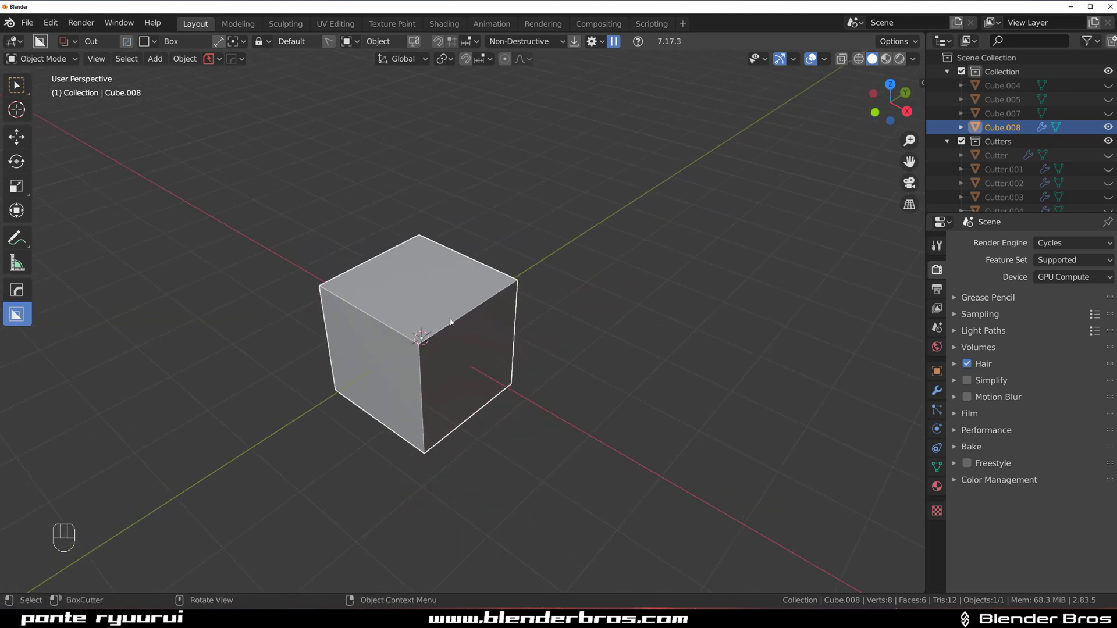
mouse_move(447, 291)
left_mouse_down()
mouse_move(430, 323)
mouse_move(428, 410)
left_mouse_up()
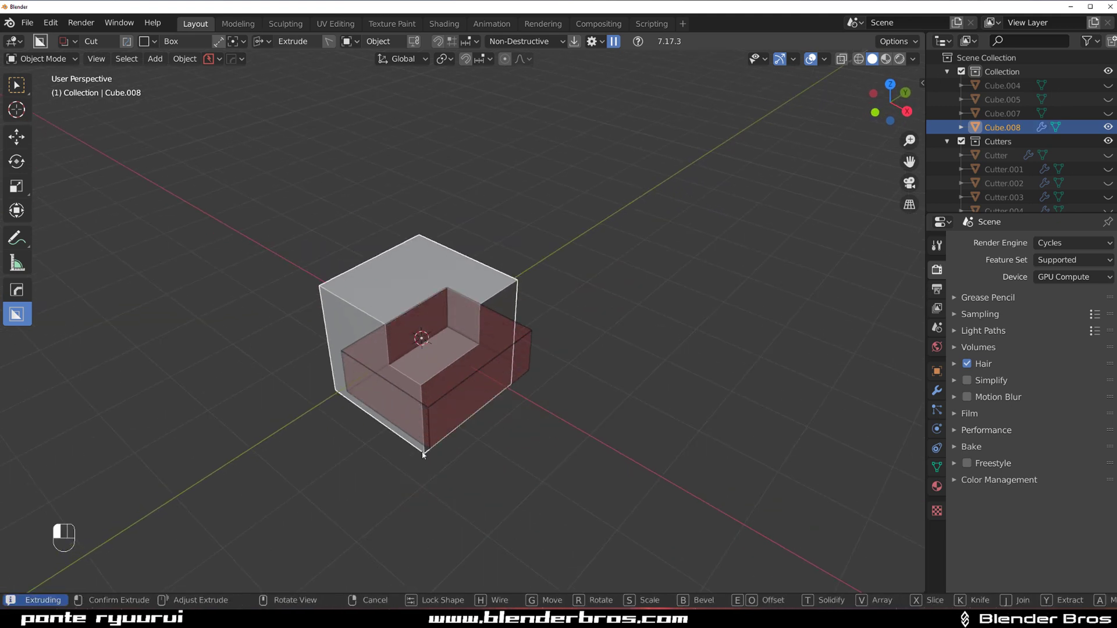
left_click_drag(423, 455, 427, 457, "shift")
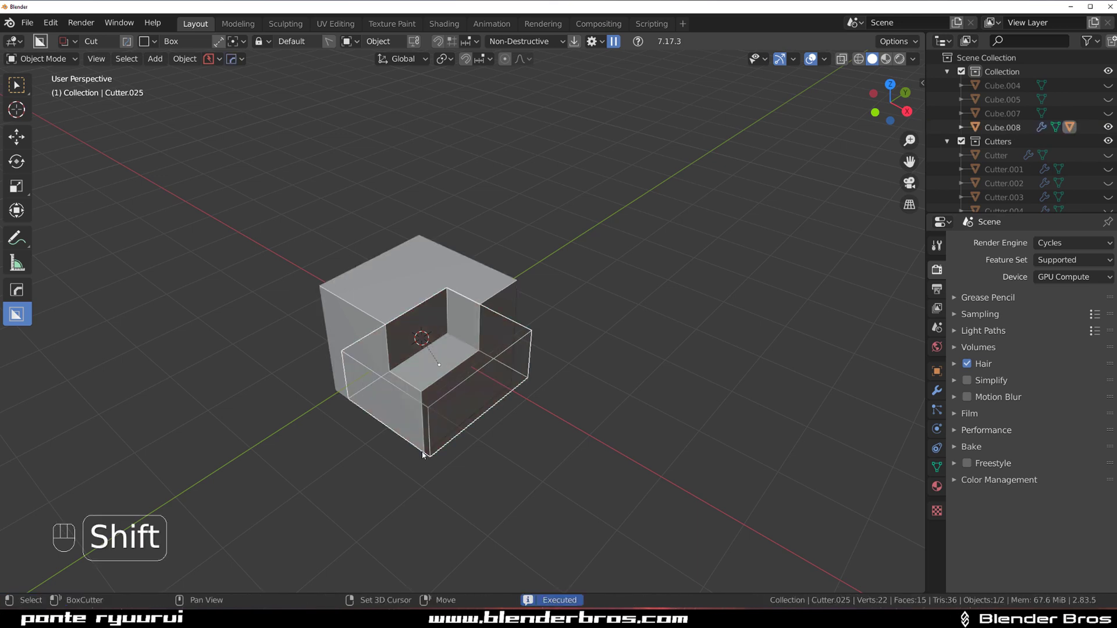
- Scale down one face of the cutter in edit mode to give the cut sloped sides
middle_click_drag(428, 457, 581, 274)
key("Tab")
left_click(478, 393)
key("s")
left_click(532, 416)
key("Tab")
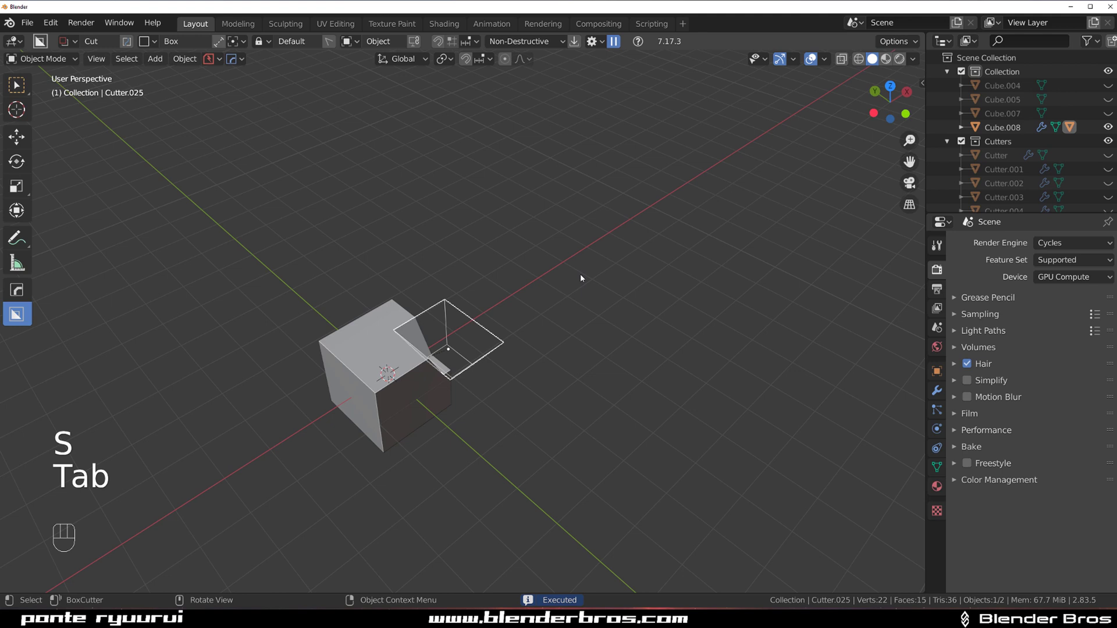
- Delete the cutter object to restore the plain cube
key("x")
mouse_move(437, 323)
middle_mouse_down()
mouse_move(460, 368)
mouse_move(503, 342)
middle_mouse_up()
scroll(503, 342, "up", 3)
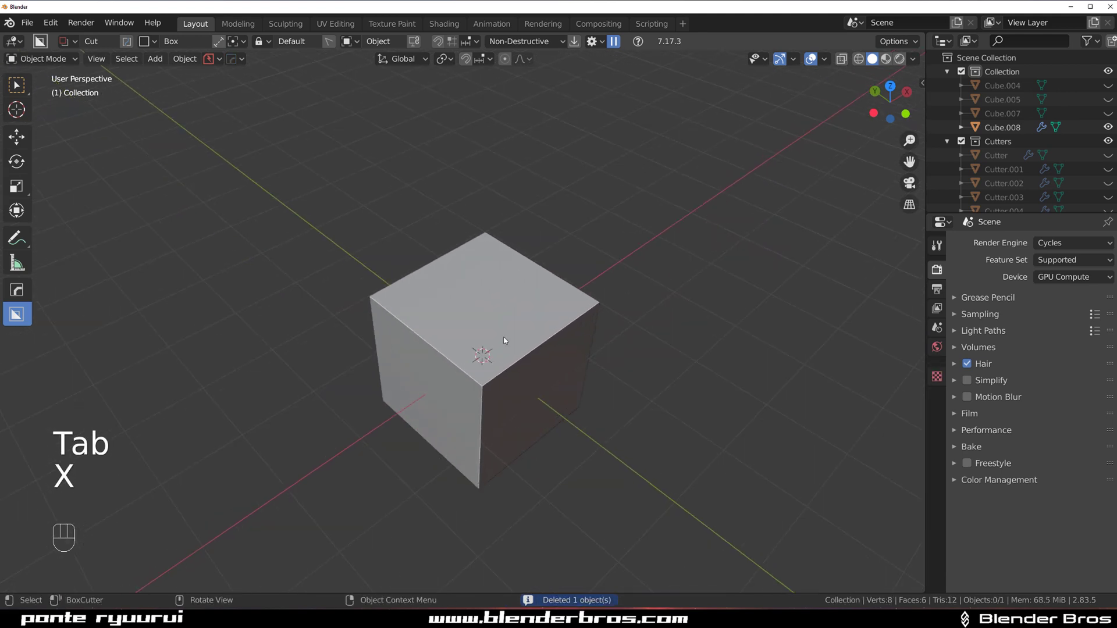
- Make a separate box shape over the cube's top face
mouse_move(483, 309)
left_mouse_down()
mouse_move(517, 335)
mouse_move(490, 402)
left_mouse_up()
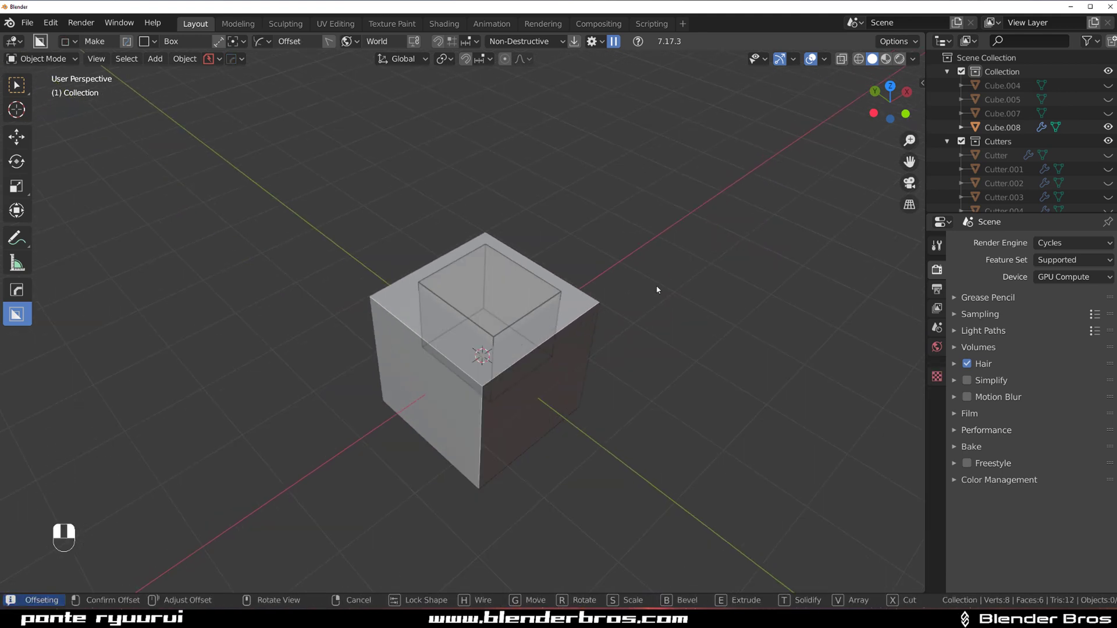
left_click(589, 350)
right_click(587, 350)
- Select the cube and draw a box cutter from its top face over the front corner
left_click(387, 361)
middle_click_drag(496, 366, 477, 298)
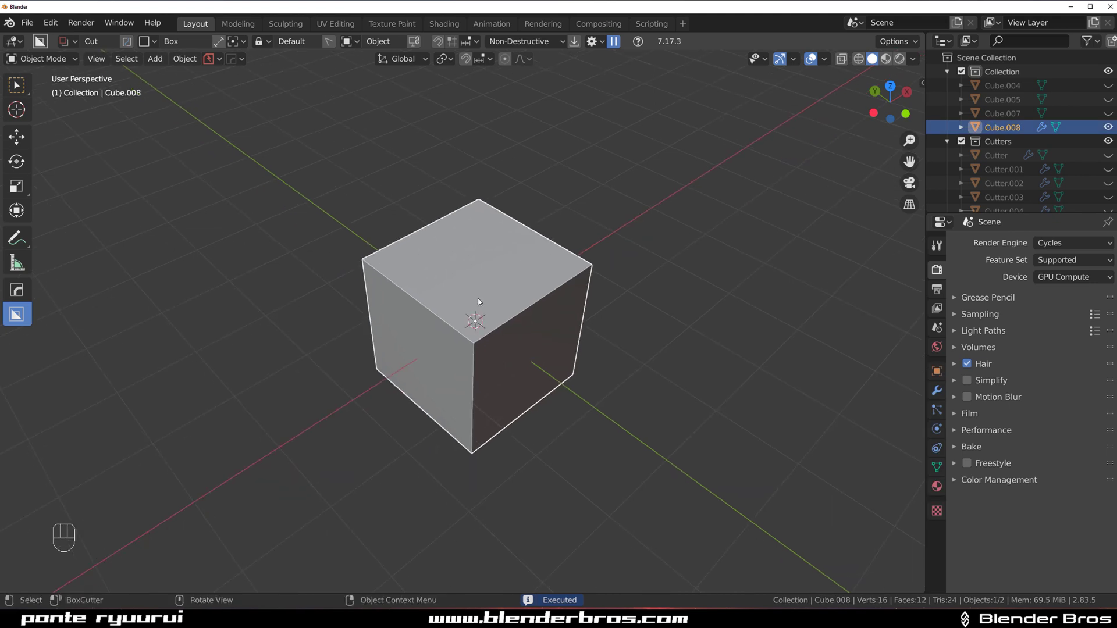
mouse_move(464, 263)
left_mouse_down()
mouse_move(544, 375)
mouse_move(505, 470)
mouse_move(299, 361)
mouse_move(484, 379)
left_mouse_up()
key("shift")
- Solidify, rotate and taper the cutter to about 0.55, and lock its shape
key("t")
key("r")
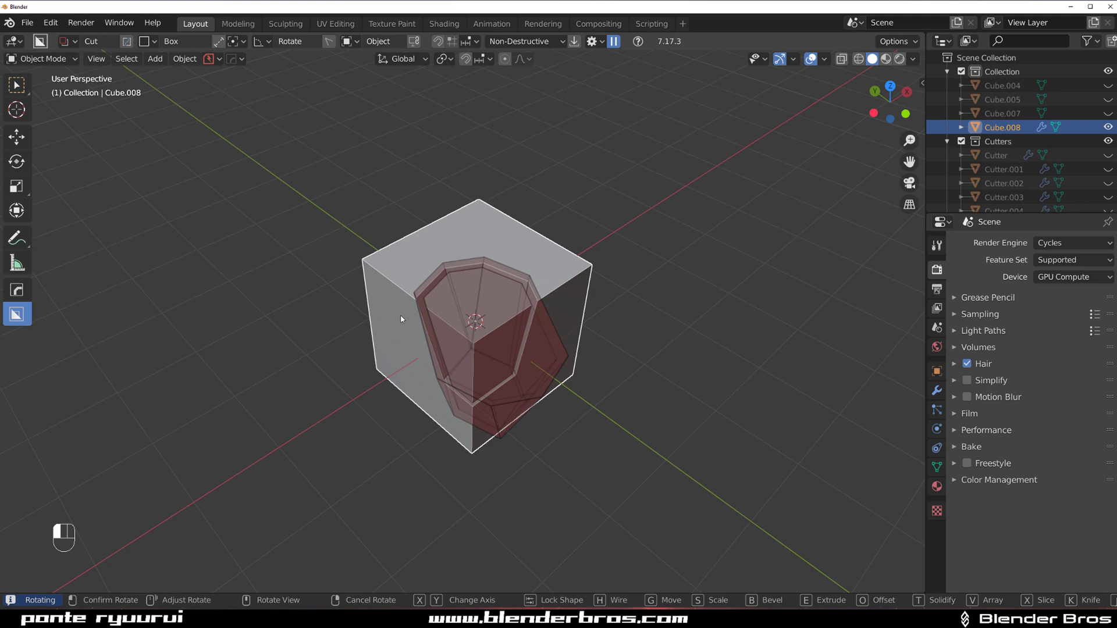
key("shift+t")
left_click_drag(400, 320, 360, 327)
key("Tab")
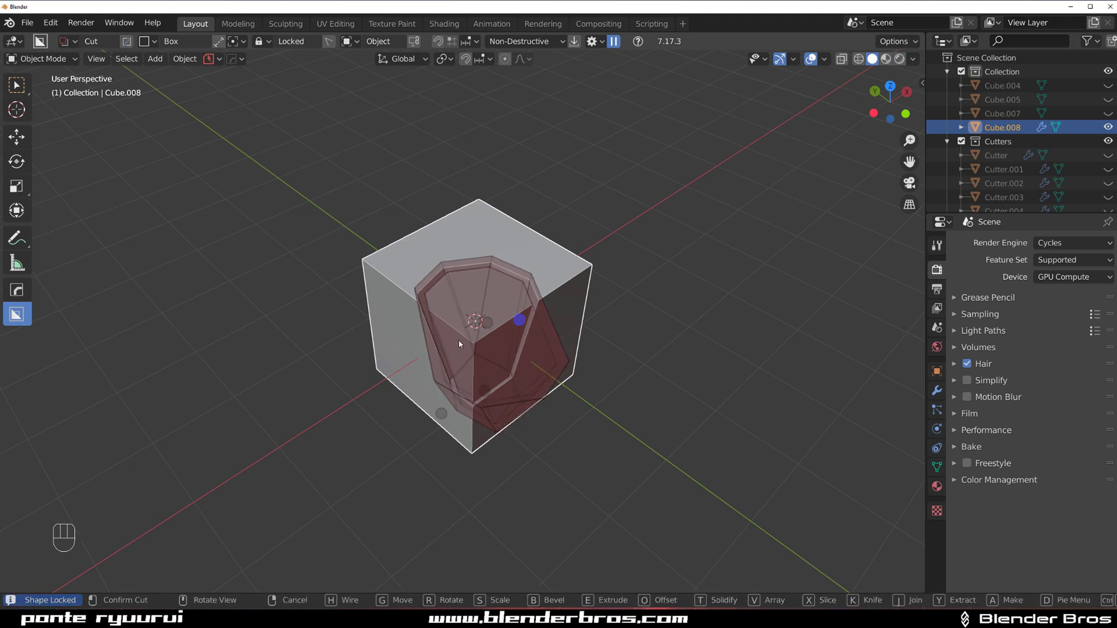
mouse_move(458, 340)
middle_mouse_down()
mouse_move(550, 326)
mouse_move(474, 333)
middle_mouse_up()
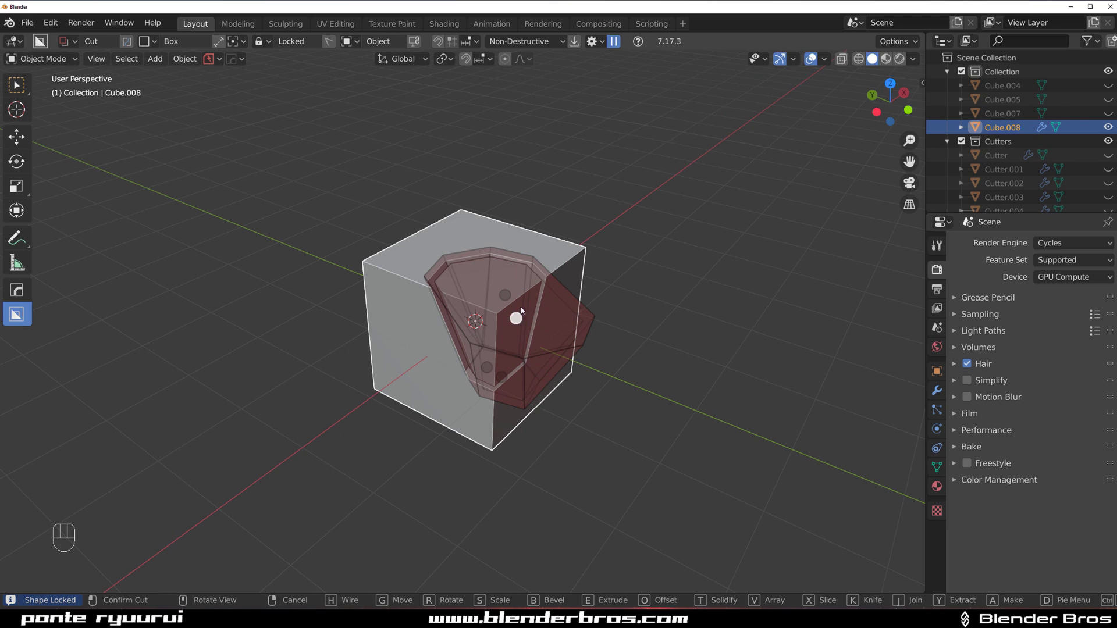
- Try taper amounts of 0.61, 0.5 and 1.0 in the behavior helper, settle on 0.5 and apply the cut
key("ctrl")
key("ctrl+d")
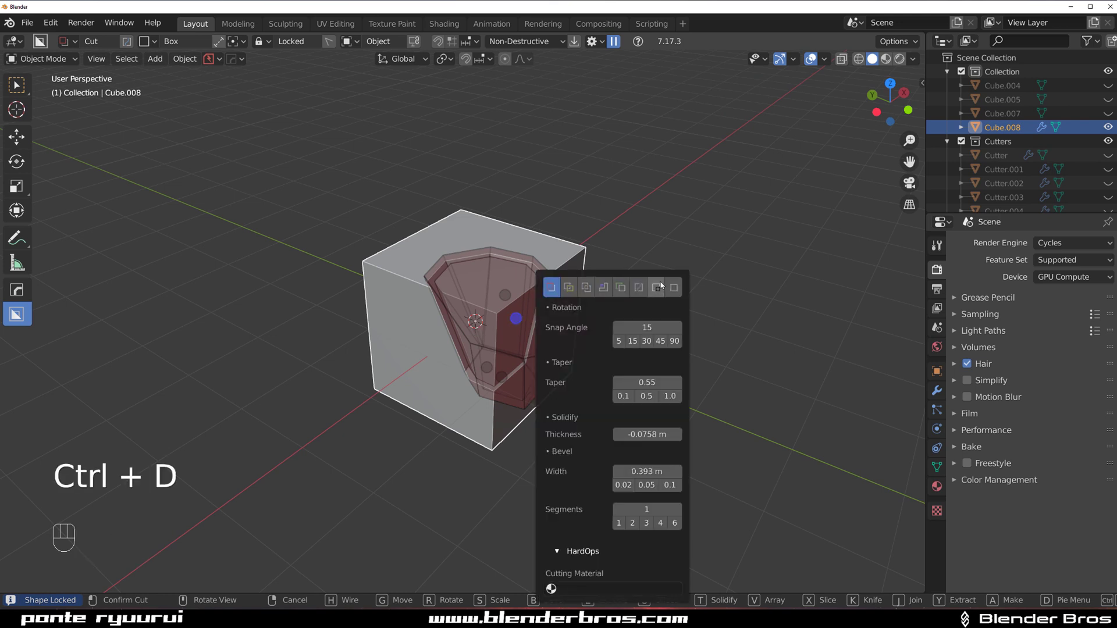
left_click_drag(647, 382, 660, 382)
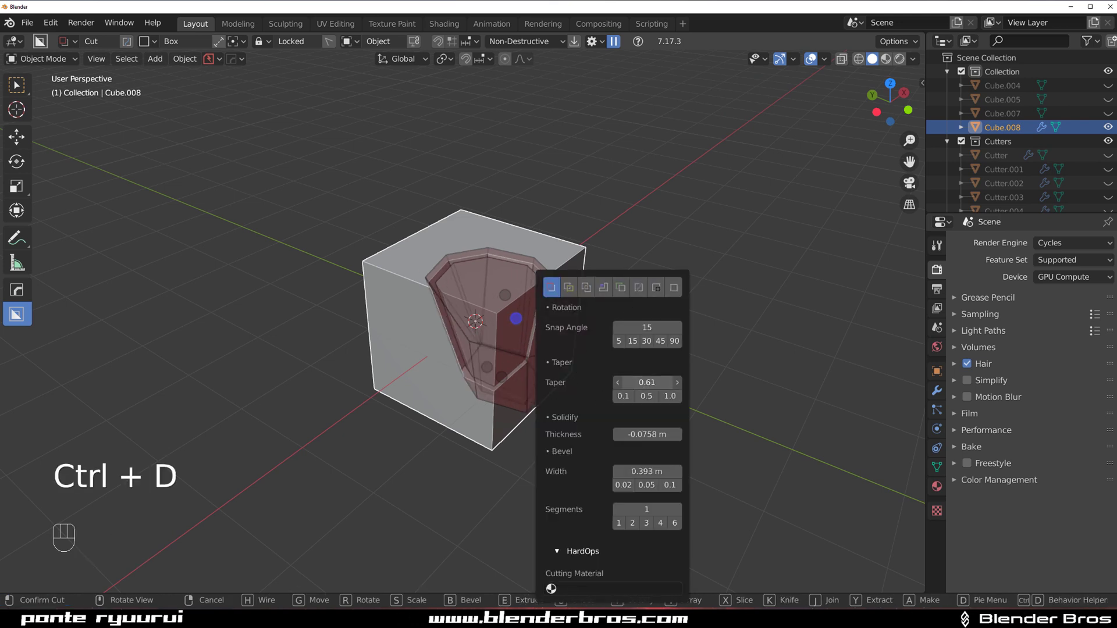
left_click(645, 396)
left_click(669, 396)
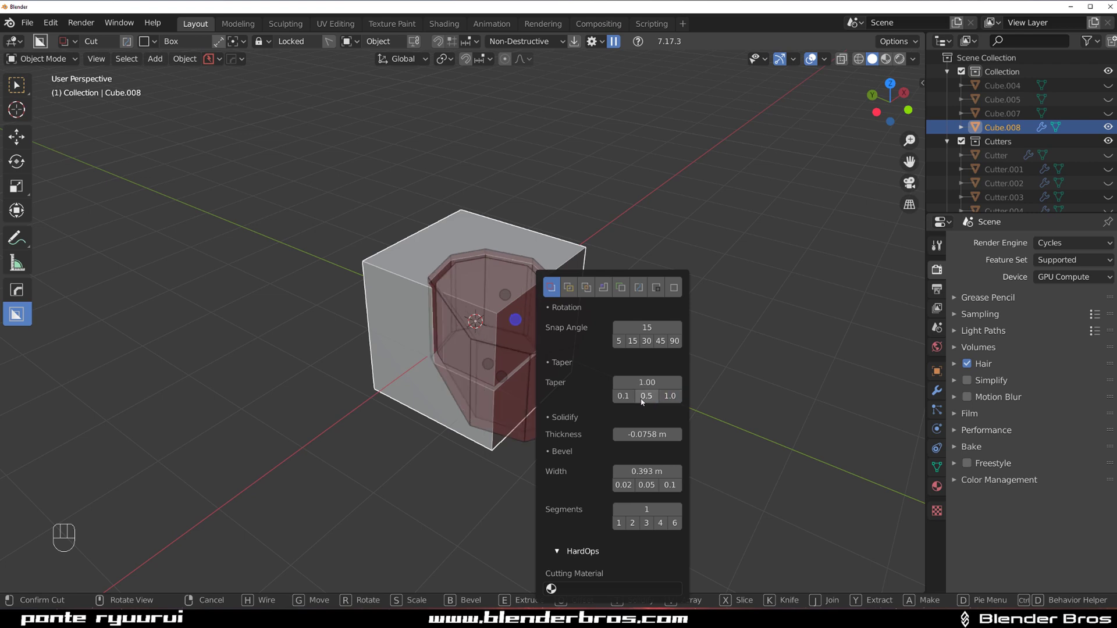
left_click(642, 400)
left_click(704, 185)
scroll(576, 279, "up", 3)
scroll(553, 286, "down", 3)
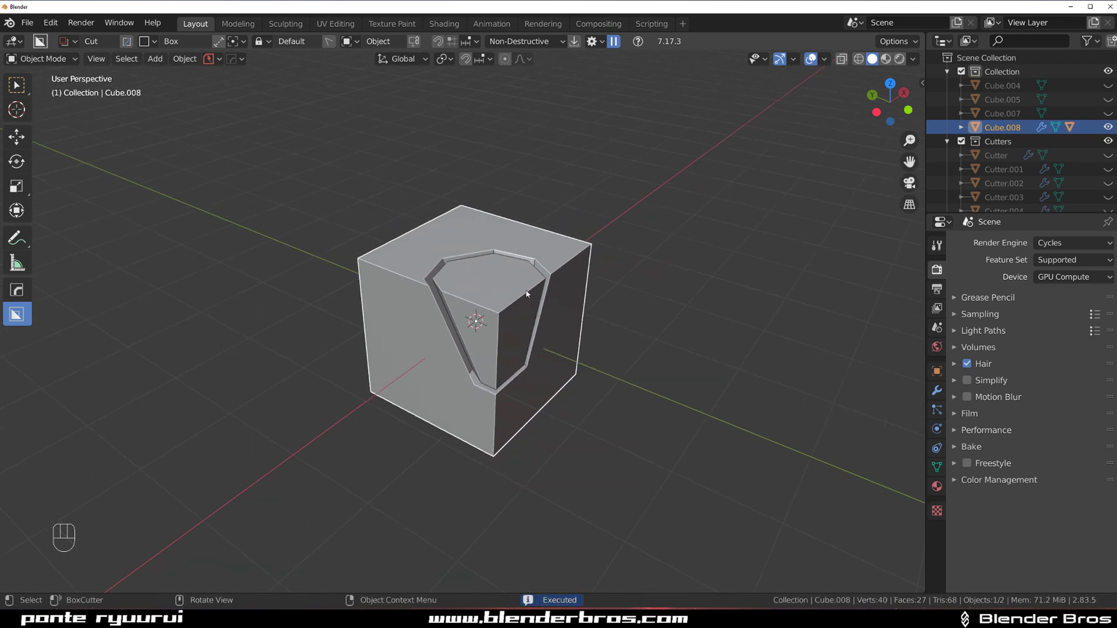
middle_click_drag(526, 294, 569, 297)
scroll(567, 300, "down", 3)
left_click(500, 330)
key("shift+d")
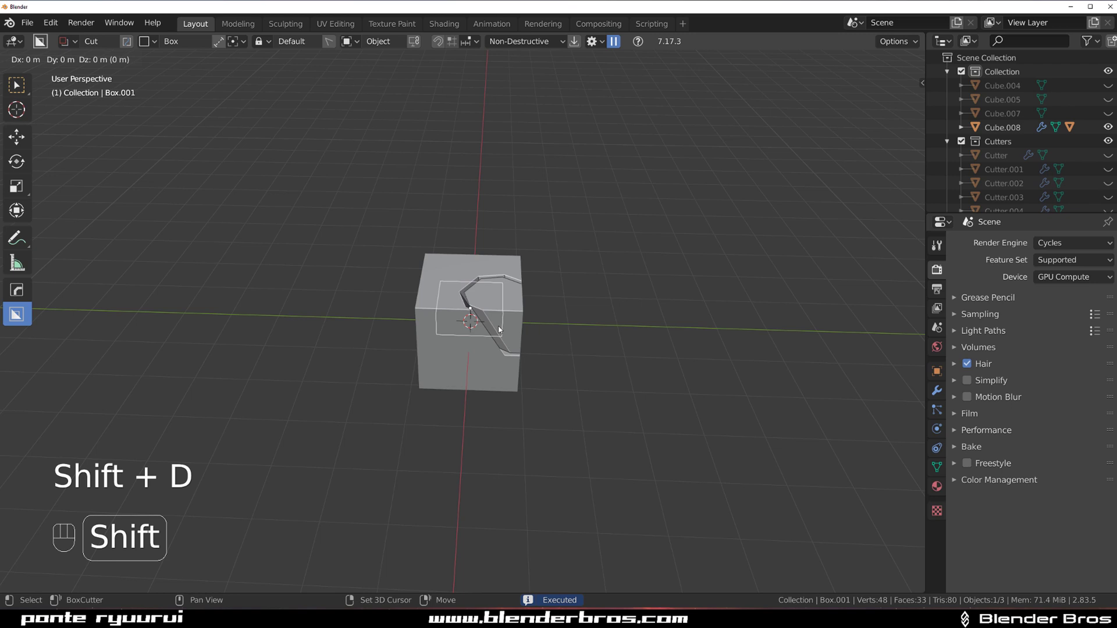
key("x")
left_click(490, 235)
middle_click_drag(581, 253, 410, 336, "shift")
key("x")
left_click(476, 318)
- Add a new mesh cube and move it clear of the first cube
key("shift+a")
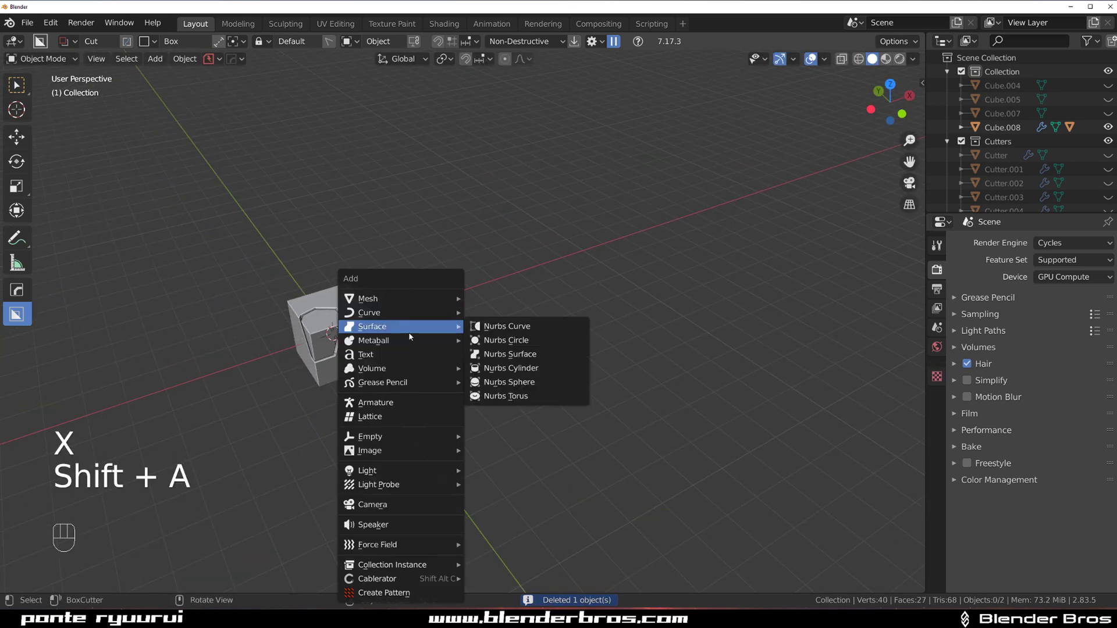
mouse_move(395, 297)
left_click(498, 325)
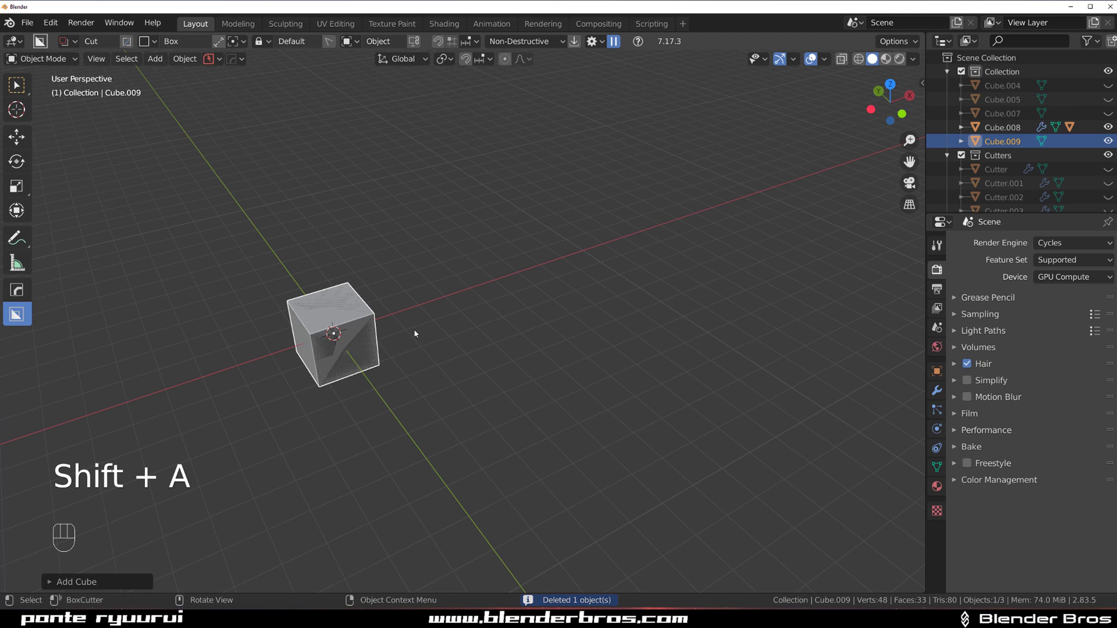
key("g")
left_click(563, 294)
middle_click_drag(563, 294, 502, 343, "shift")
scroll(500, 326, "up", 2)
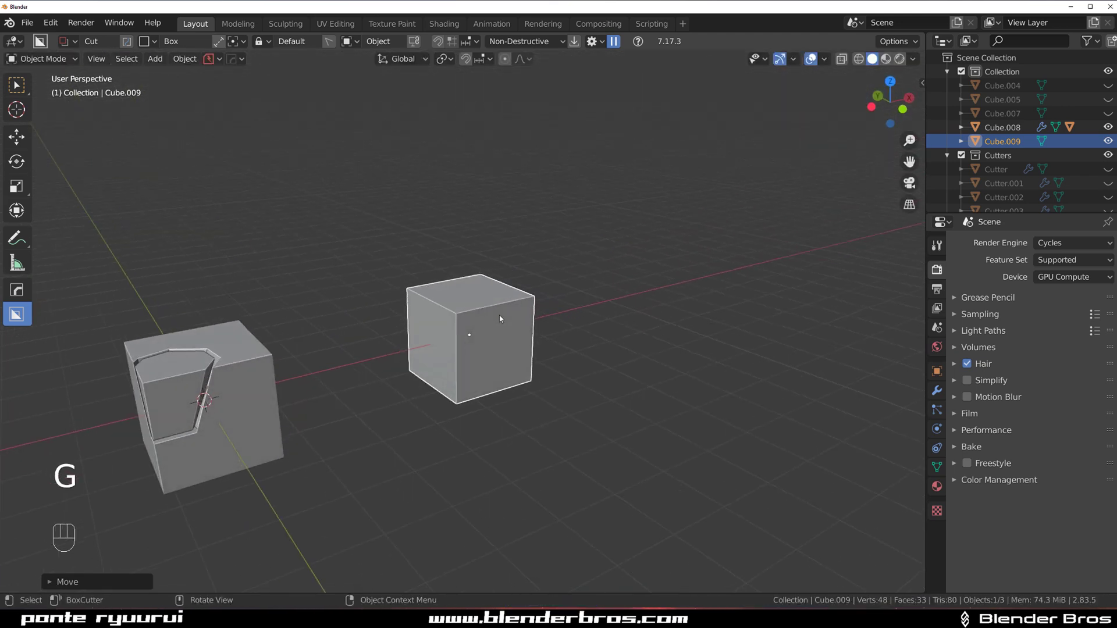
- Enable the Persistent taper option in the BoxCutter shape settings
scroll(499, 319, "up", 2)
left_click(600, 48)
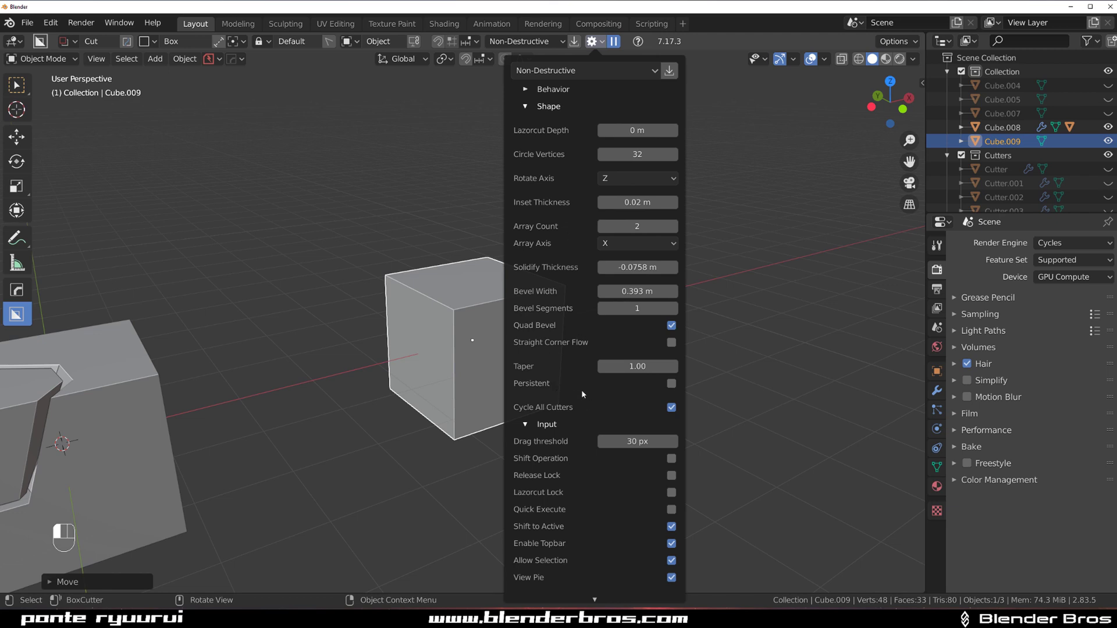
left_click(672, 384)
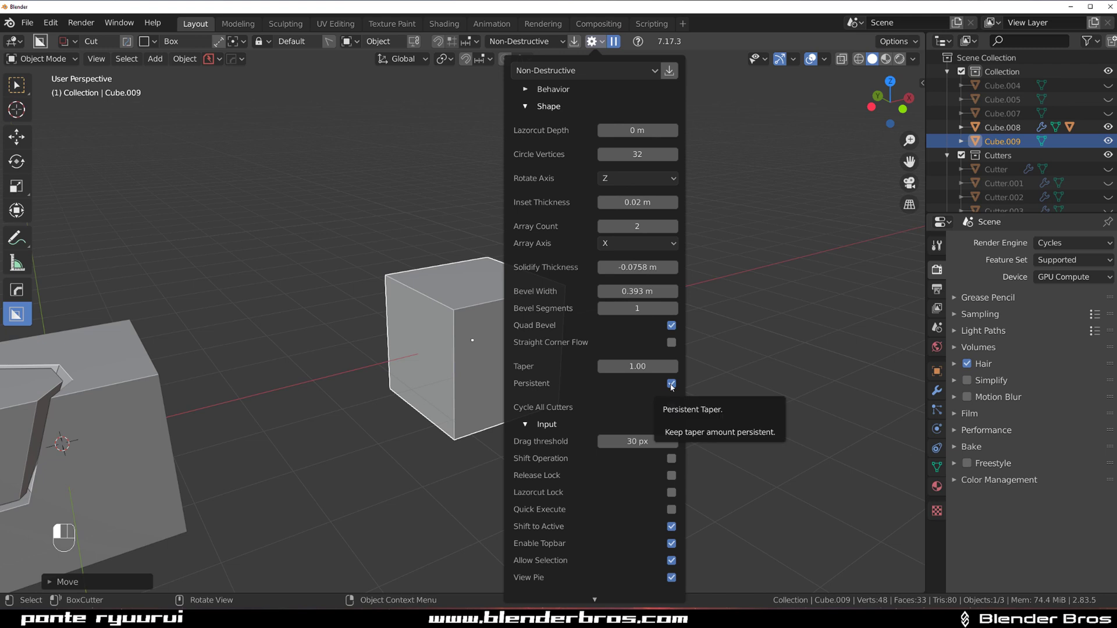
middle_click_drag(621, 321, 477, 285)
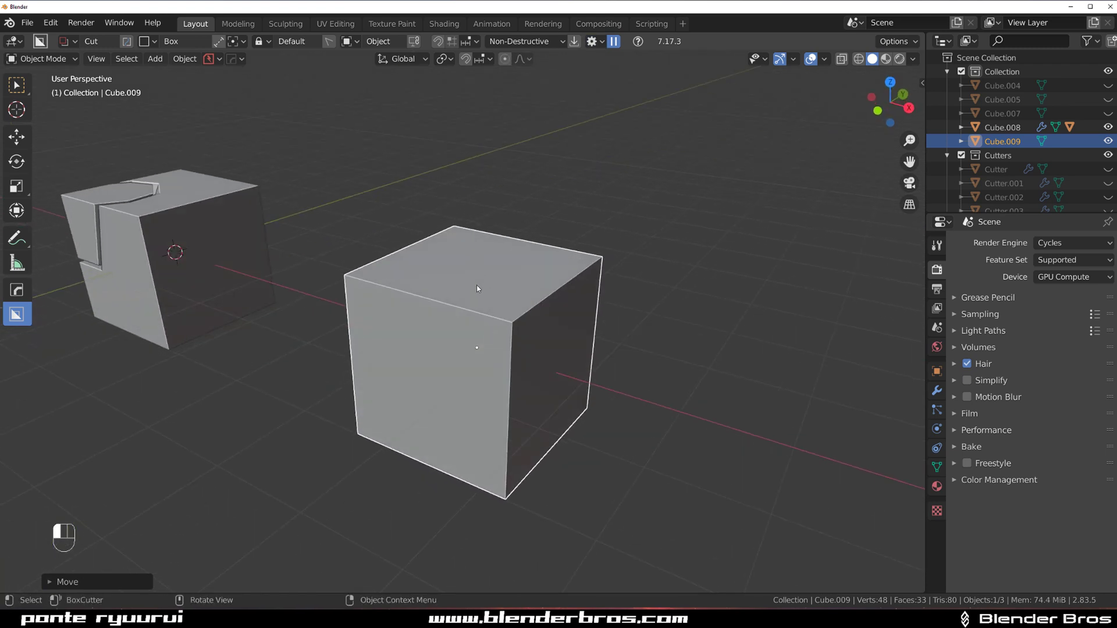
left_click_drag(476, 288, 484, 335)
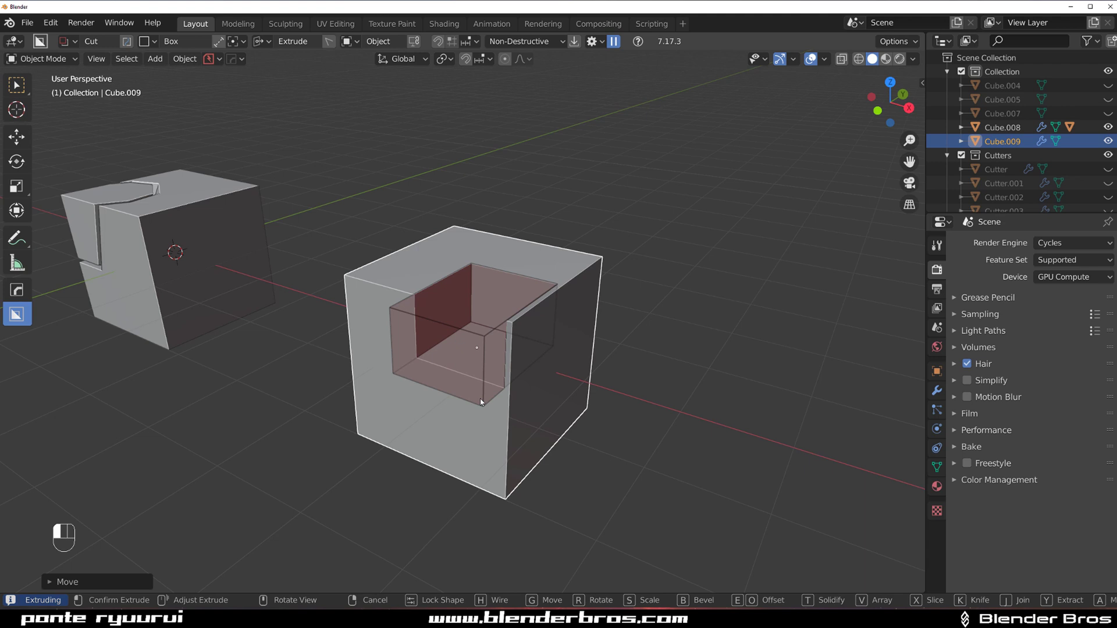
left_click_drag(480, 401, 461, 379)
key("t")
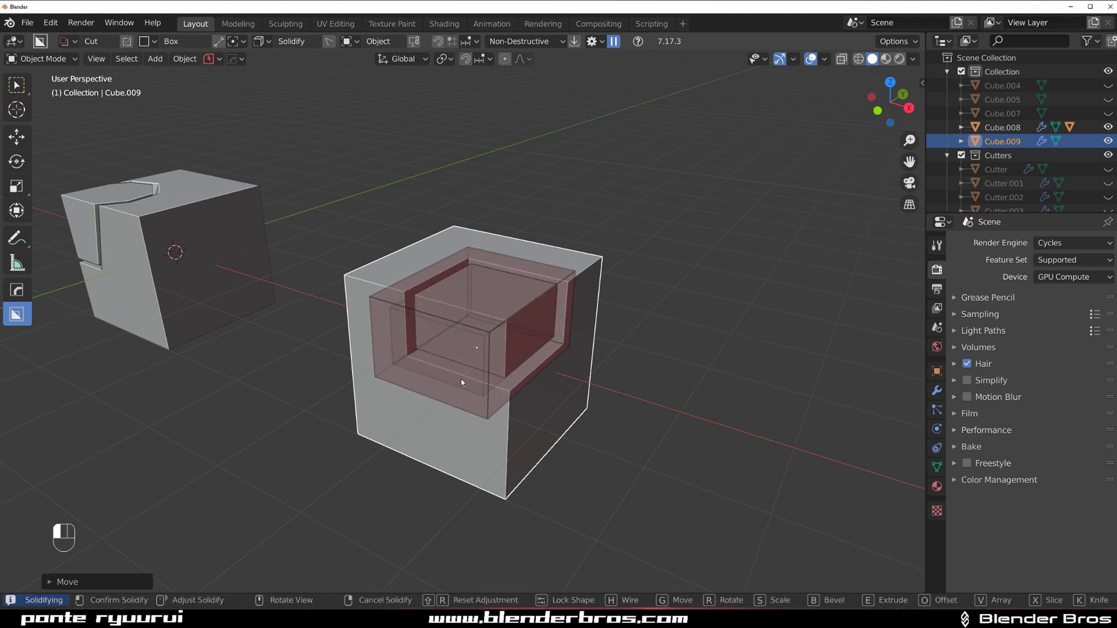
right_click(461, 378)
key("Tab")
right_click(588, 292)
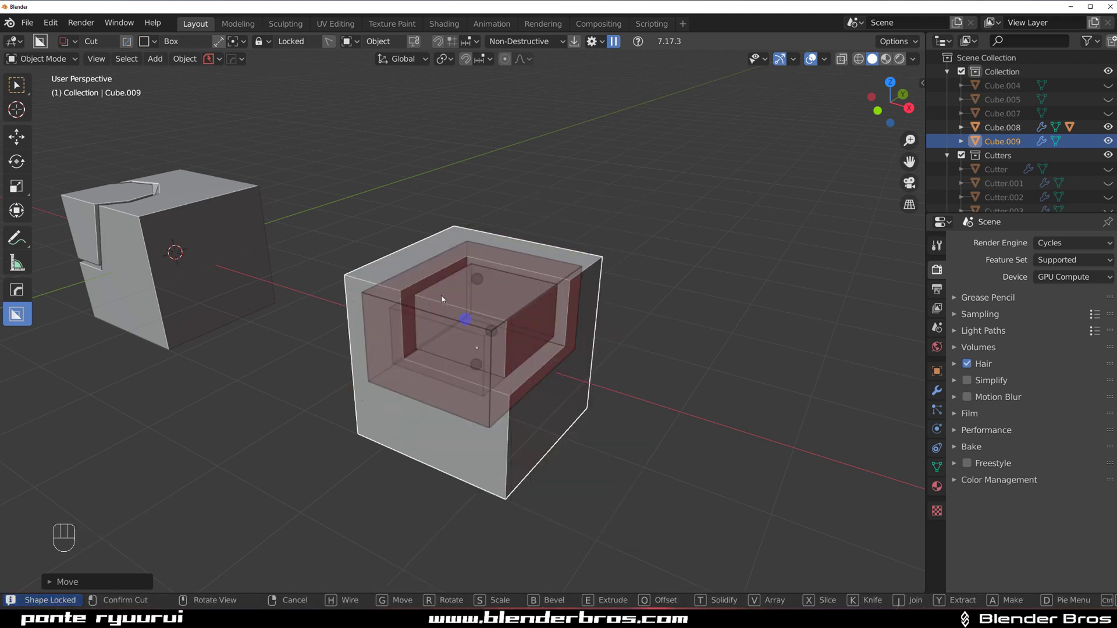
left_click(441, 295)
key("ctrl+z")
- Cut a tapered box into the new cube from its top face across the front edge
mouse_move(447, 259)
left_mouse_down()
mouse_move(474, 351)
mouse_move(460, 347)
left_mouse_up()
key("shift+t")
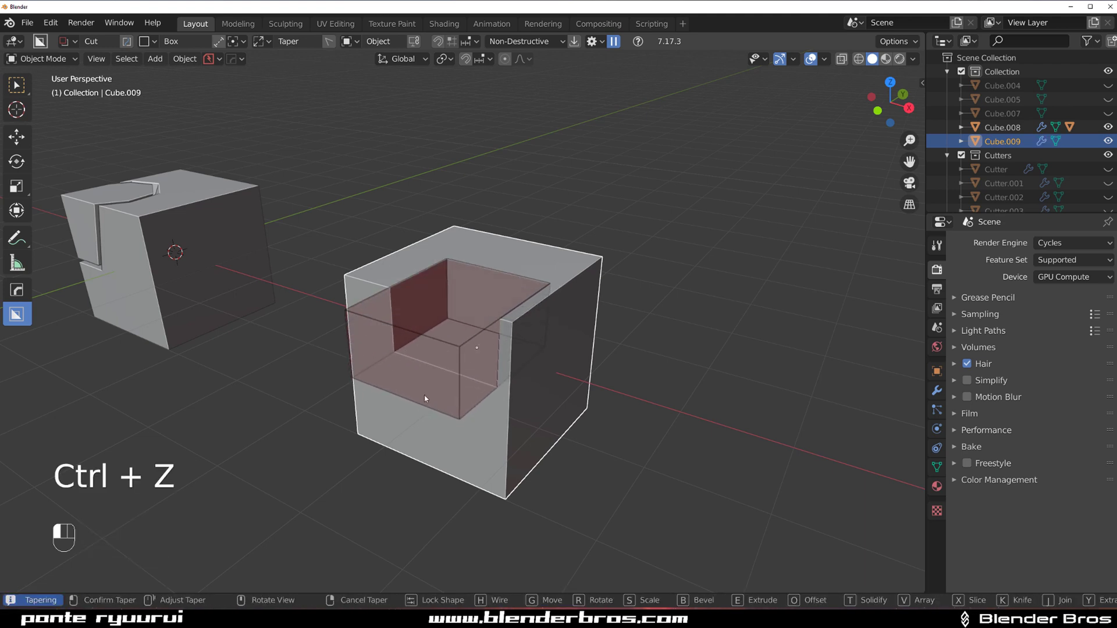
left_click(306, 269)
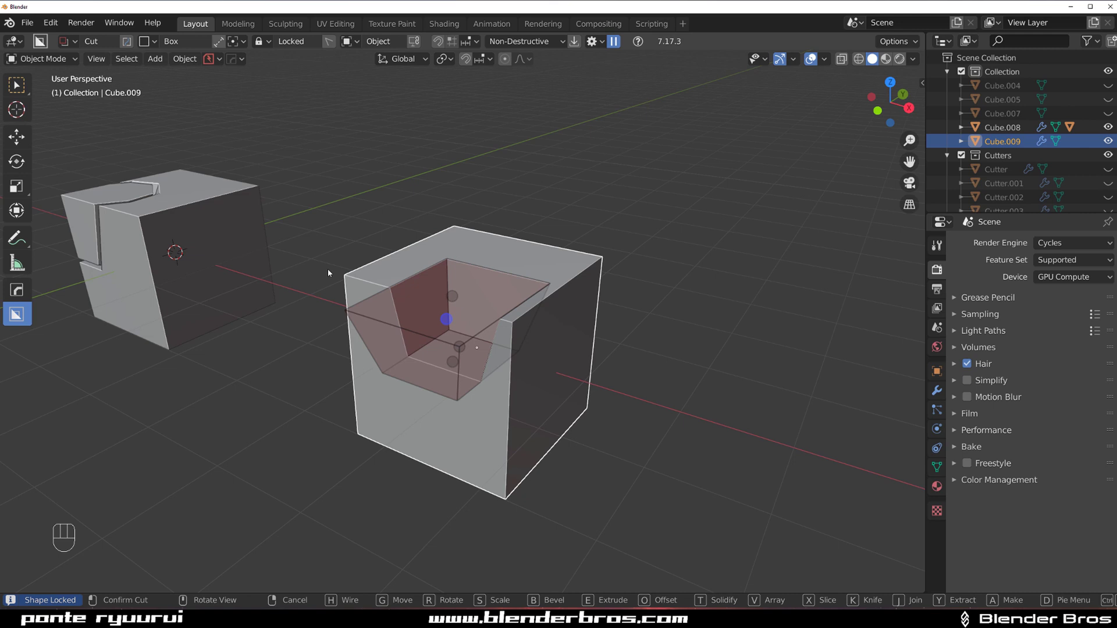
left_click(329, 273)
- Cut a rectangular pocket into the same cube's front face, below the tapered notch
middle_click_drag(506, 353, 477, 384)
left_click_drag(382, 365, 466, 441)
left_click(506, 426)
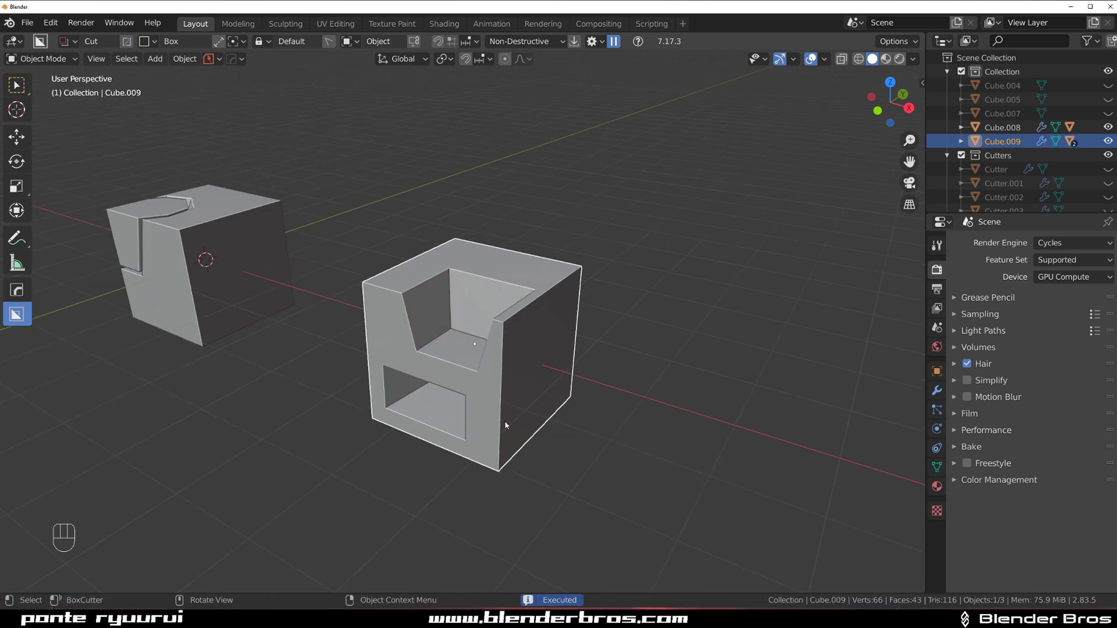
- Try extruding a tapered box cut deep through the cube's blank side face, and undo it
middle_click_drag(505, 426, 448, 298)
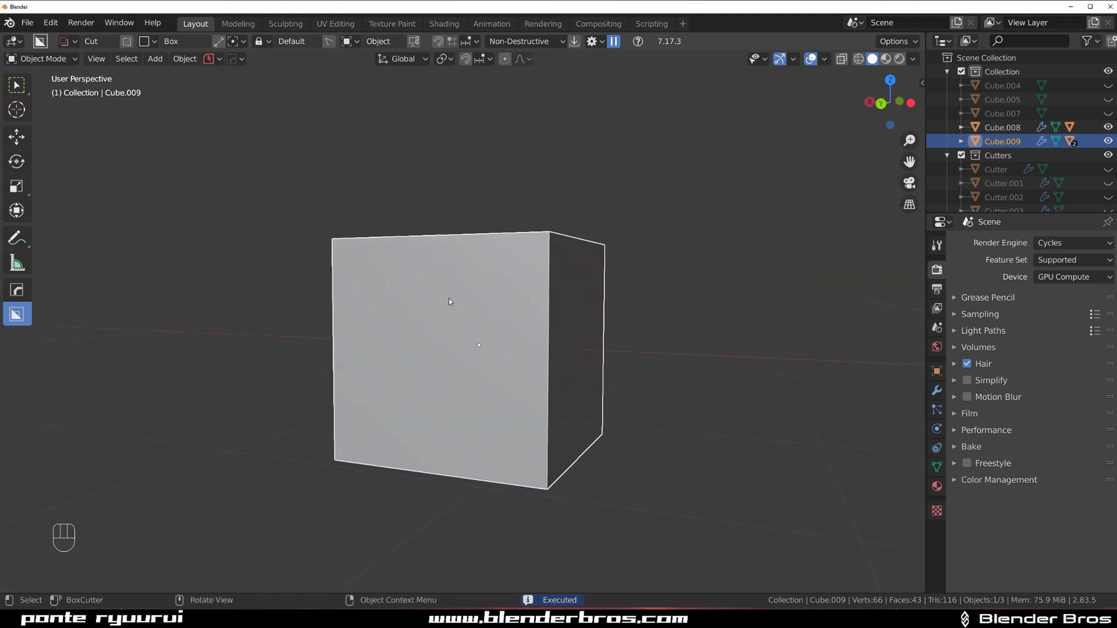
mouse_move(390, 271)
left_mouse_down()
mouse_move(416, 311)
mouse_move(452, 326)
mouse_move(441, 319)
mouse_move(466, 310)
mouse_move(461, 294)
mouse_move(435, 331)
mouse_move(449, 332)
mouse_move(445, 315)
mouse_move(489, 323)
mouse_move(470, 319)
left_mouse_up()
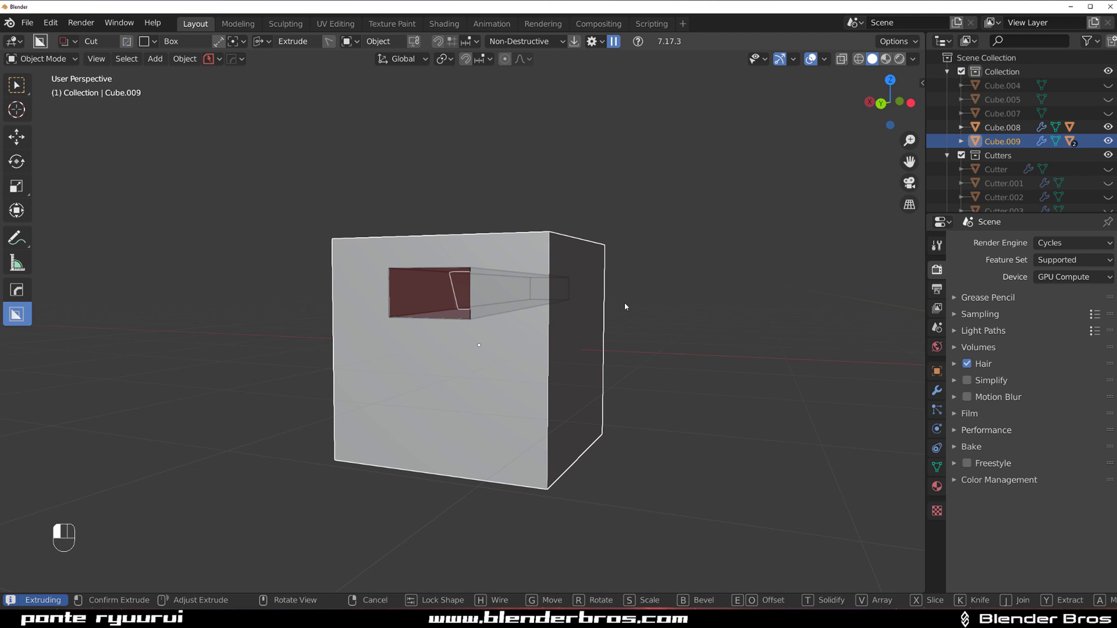
right_click(557, 324)
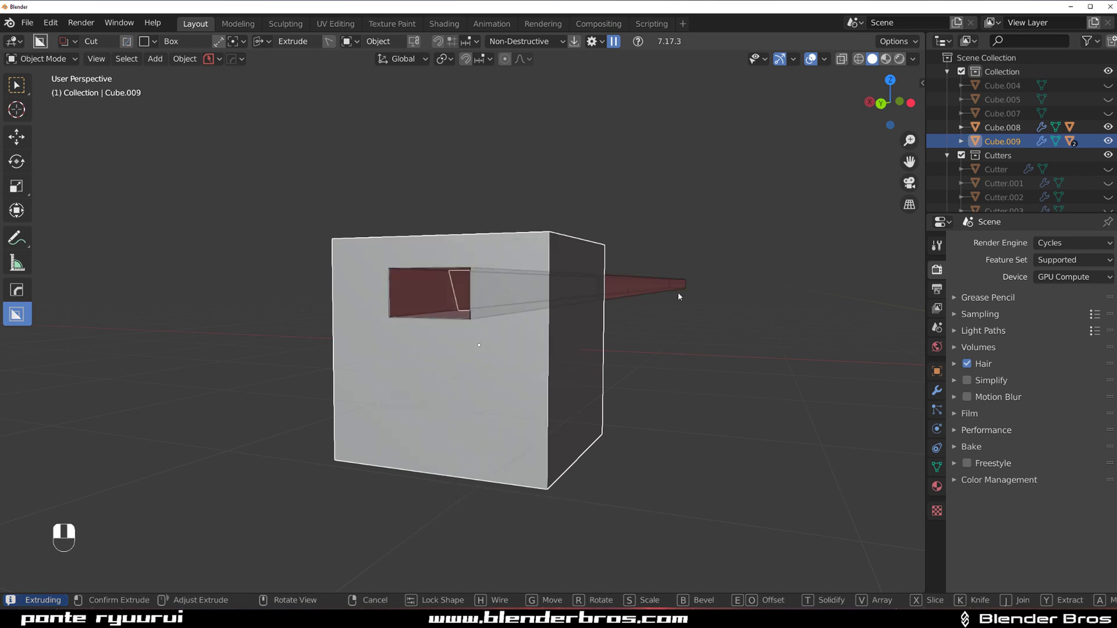
left_click(578, 316)
key("ctrl+z")
- Cut a small shallow tapered slot near the upper-left corner of the blank side face
left_click_drag(373, 259, 426, 277)
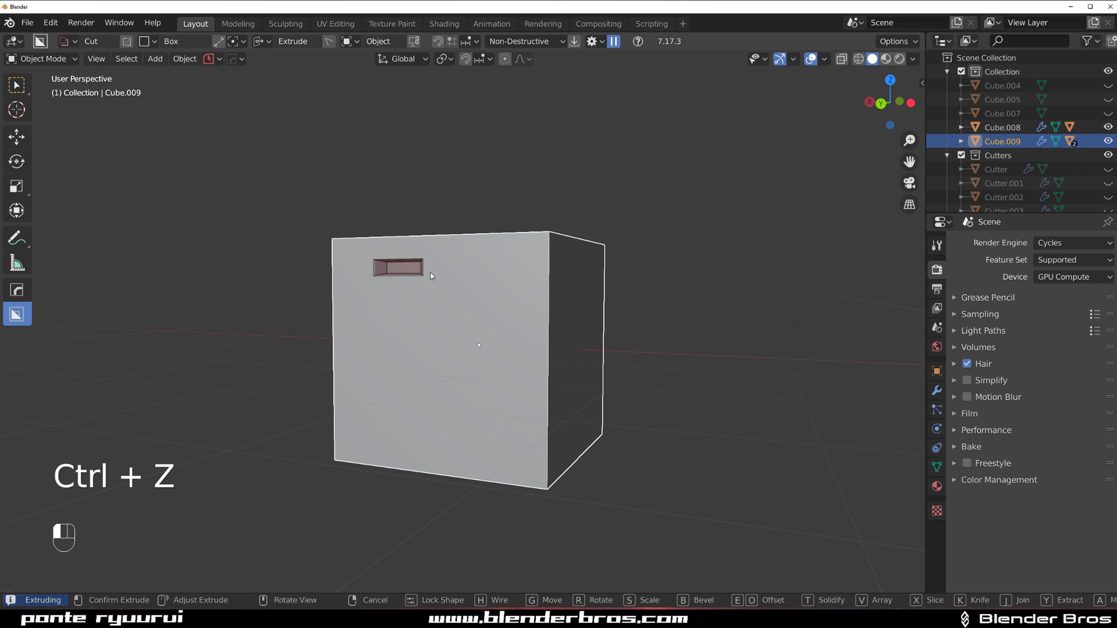
left_click(432, 272)
middle_click_drag(444, 272, 495, 298)
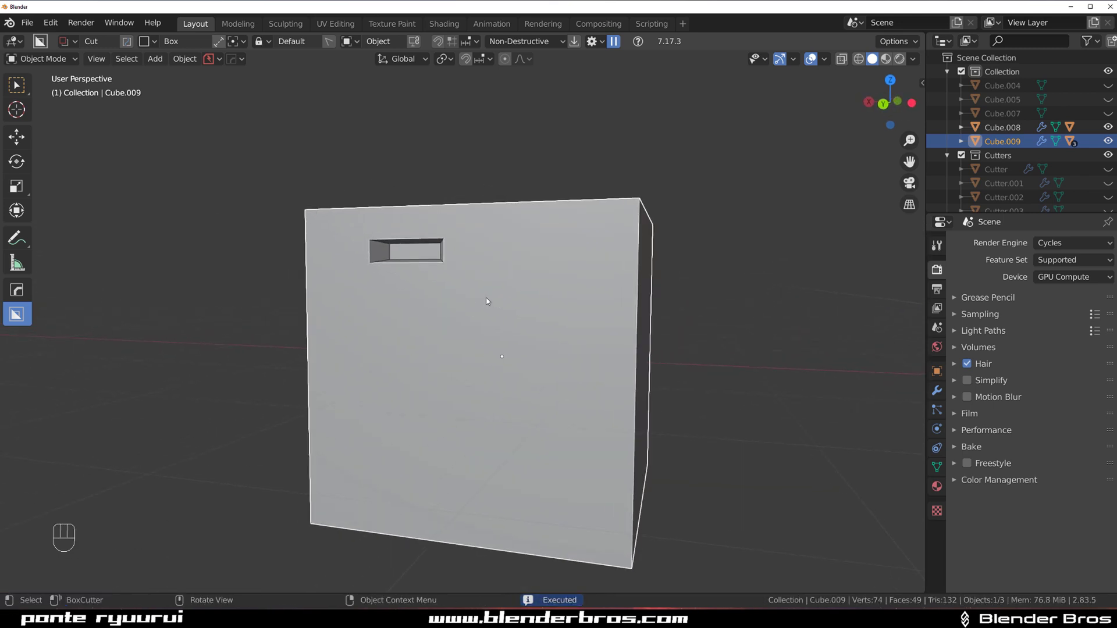
- Cut a second small tapered slot of similar size below the first one on the same face
scroll(386, 336, "down", 1)
key("ctrl")
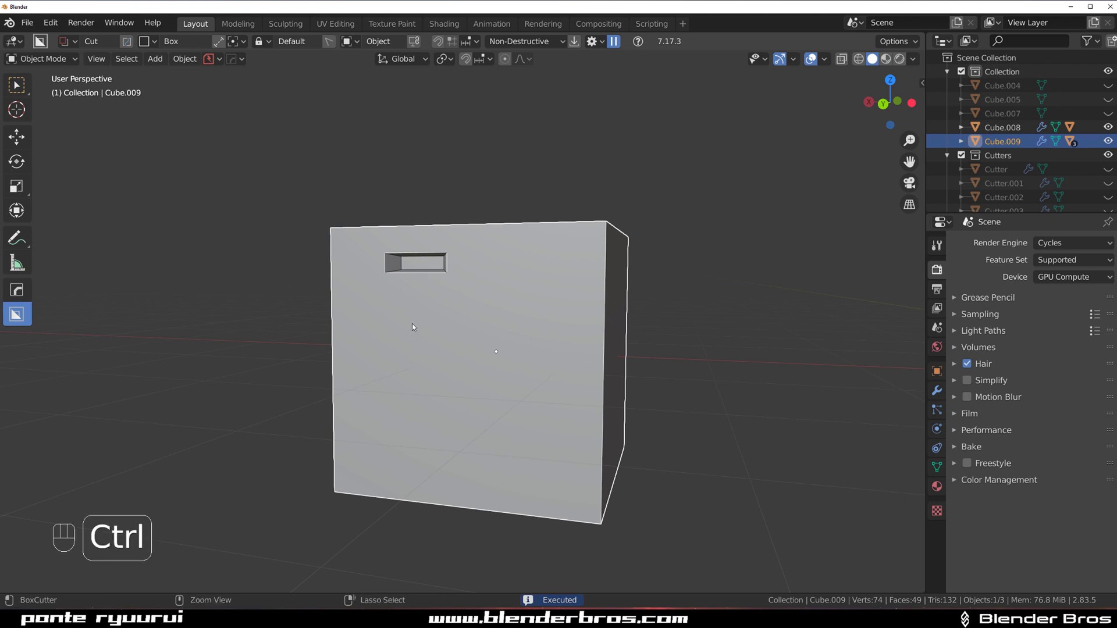
left_click_drag(412, 320, 476, 341, "ctrl")
key("shift")
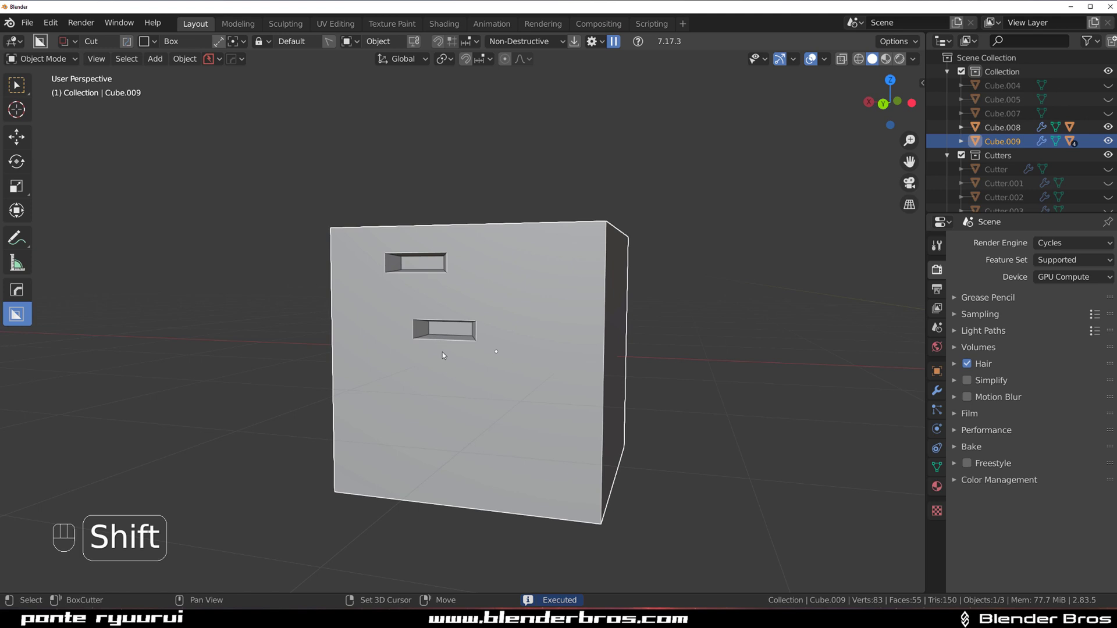
key("shift+v")
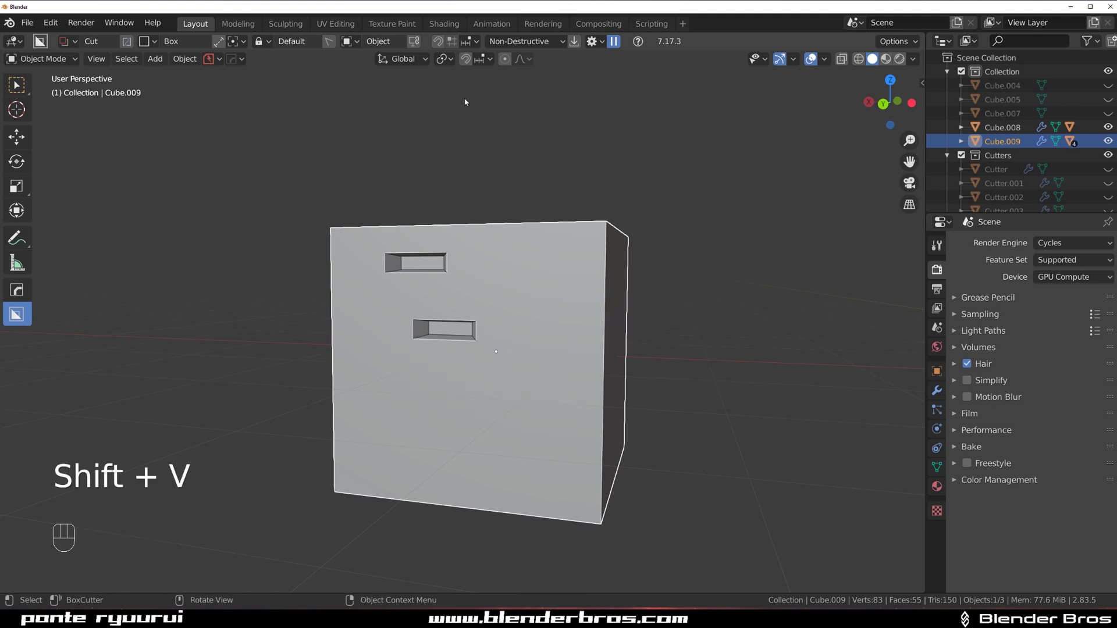
- Enable BoxCutter's grid snapping, open its snap settings, and display the snapping grid over the cube's slotted face
left_click(441, 41)
left_click(469, 41)
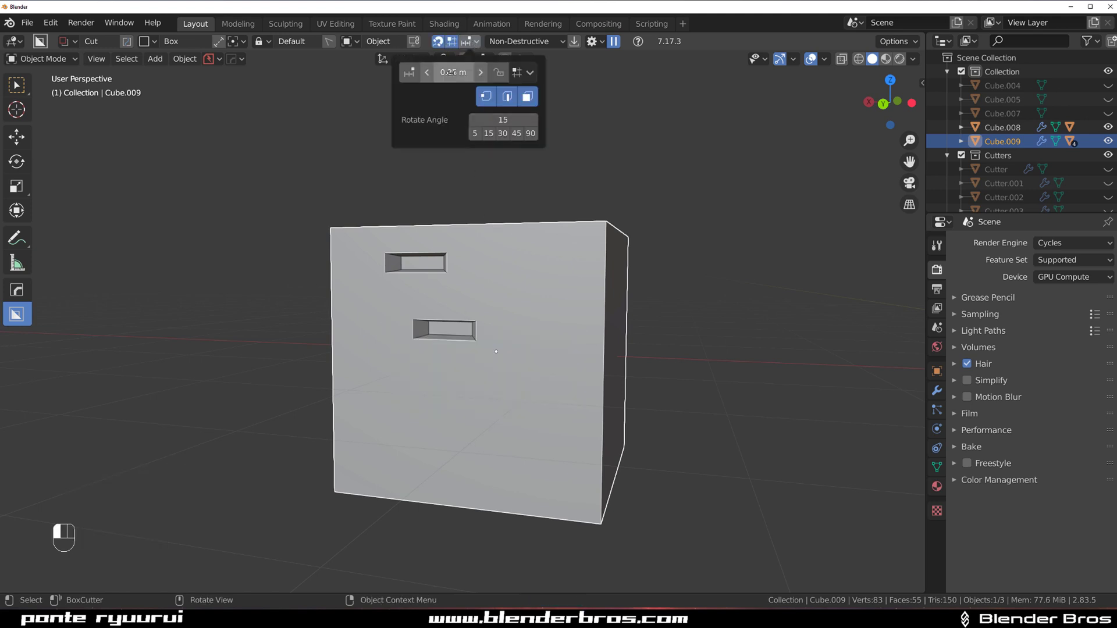
key("ctrl")
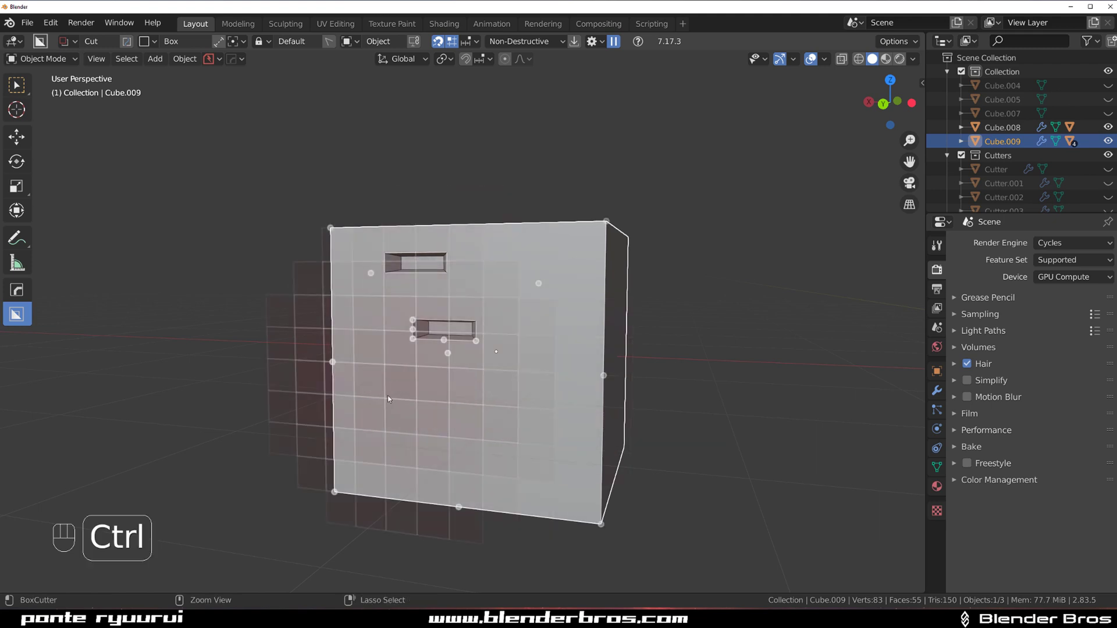
- Cut five more small tapered slots snapped to the grid, two in the face's lower-left area and three down its right half
left_click_drag(385, 397, 446, 420)
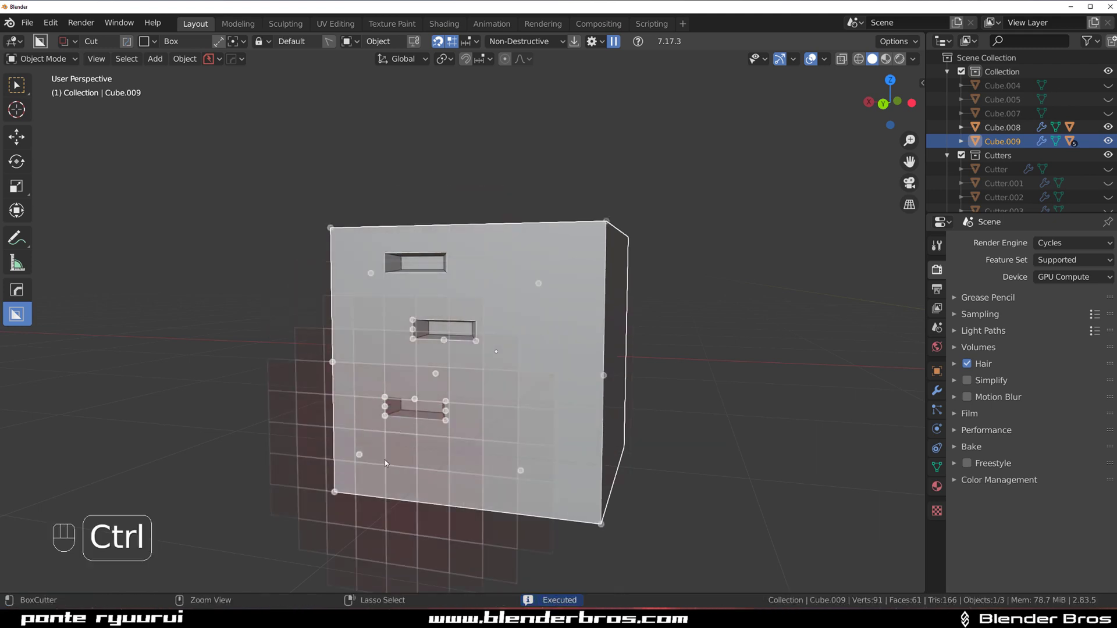
mouse_move(385, 465)
left_mouse_down("ctrl")
mouse_move(508, 358)
mouse_move(483, 406)
left_mouse_up("ctrl")
left_click(484, 477, "ctrl")
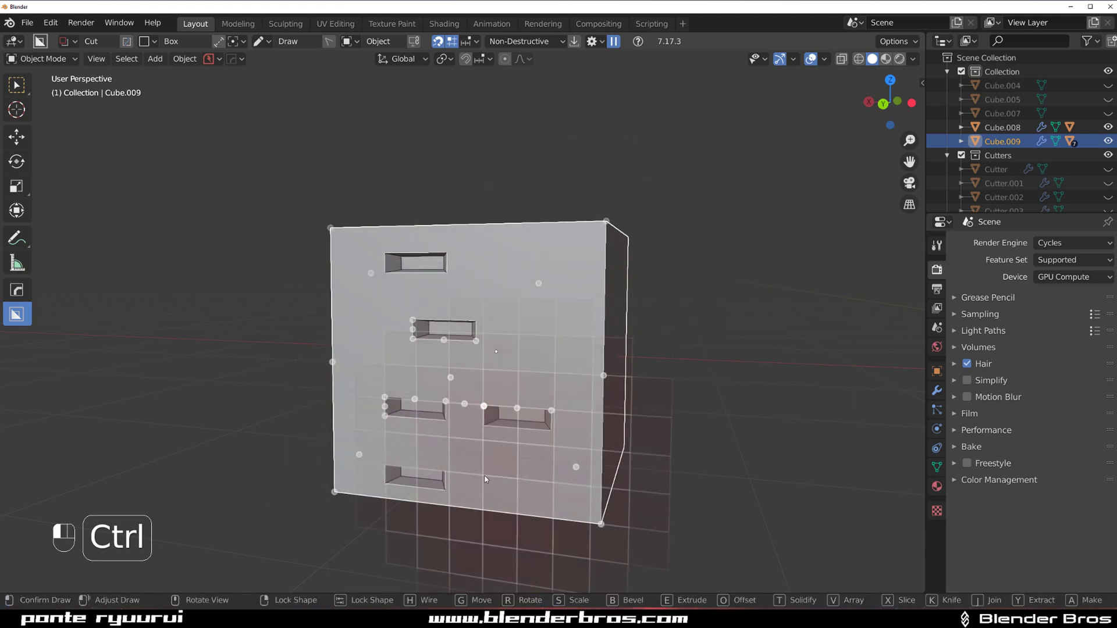
left_click(487, 333, "ctrl")
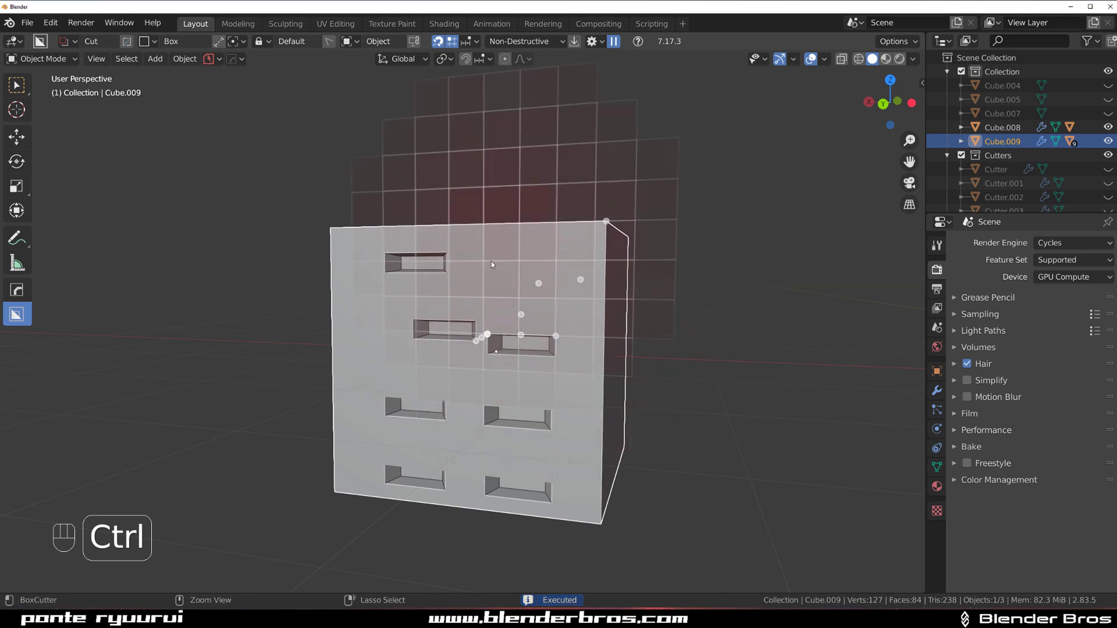
- Examine the repeated tapered slots and both cubes from several angles
middle_click_drag(690, 339, 693, 405)
middle_click_drag(794, 400, 557, 319, "shift")
scroll(568, 326, "down", 5)
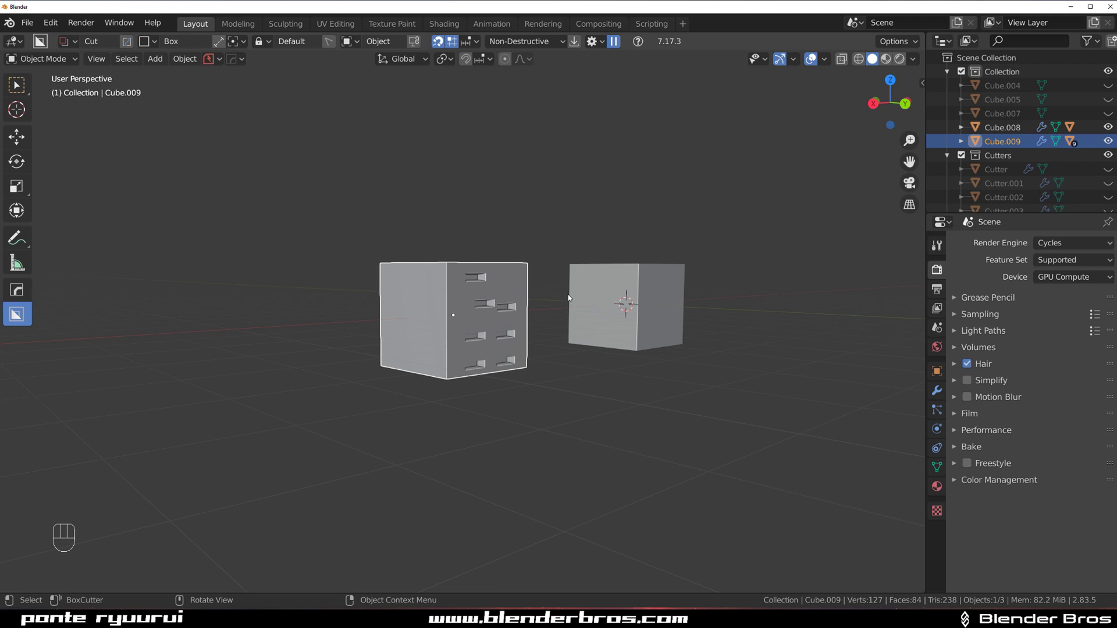
scroll(568, 298, "up", 3)
middle_click_drag(606, 293, 528, 312, "shift")
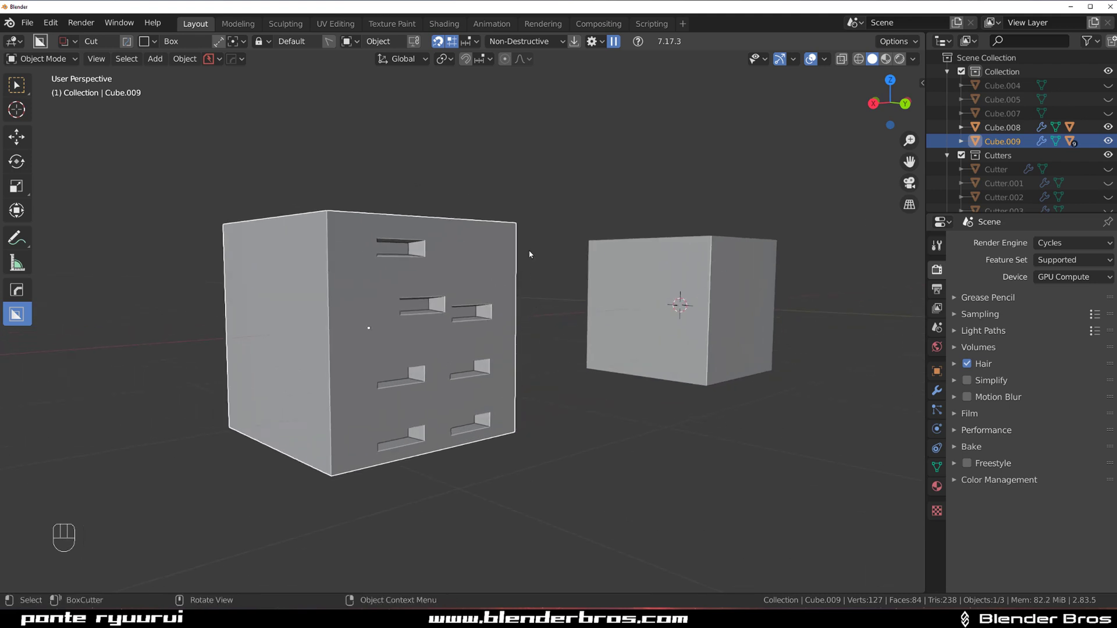
middle_click_drag(553, 306, 503, 287)
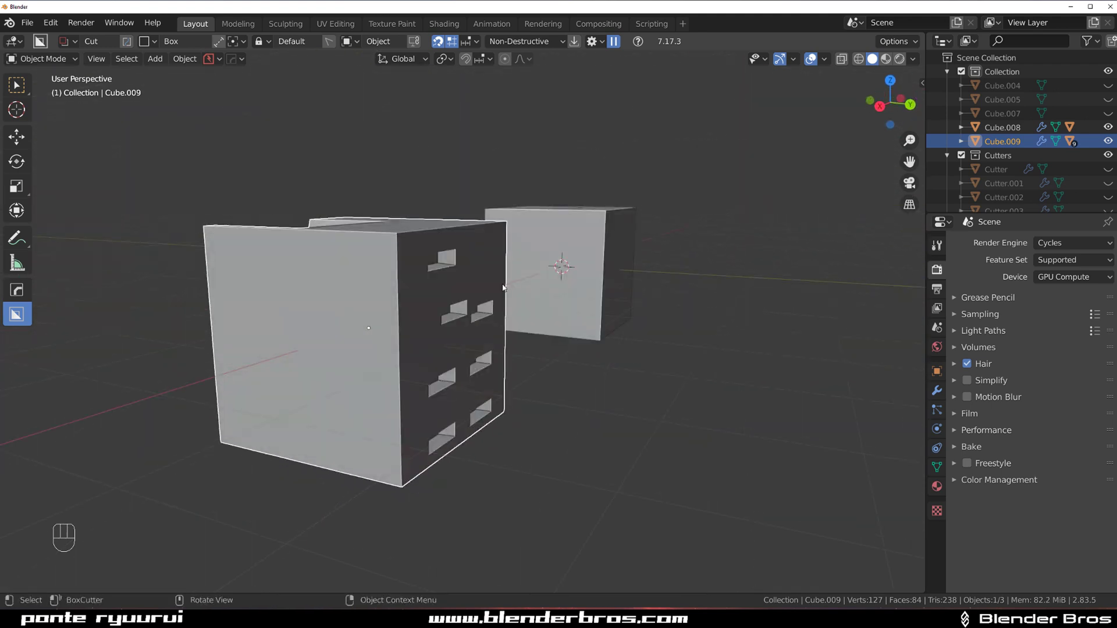
middle_click_drag(604, 310, 611, 298)
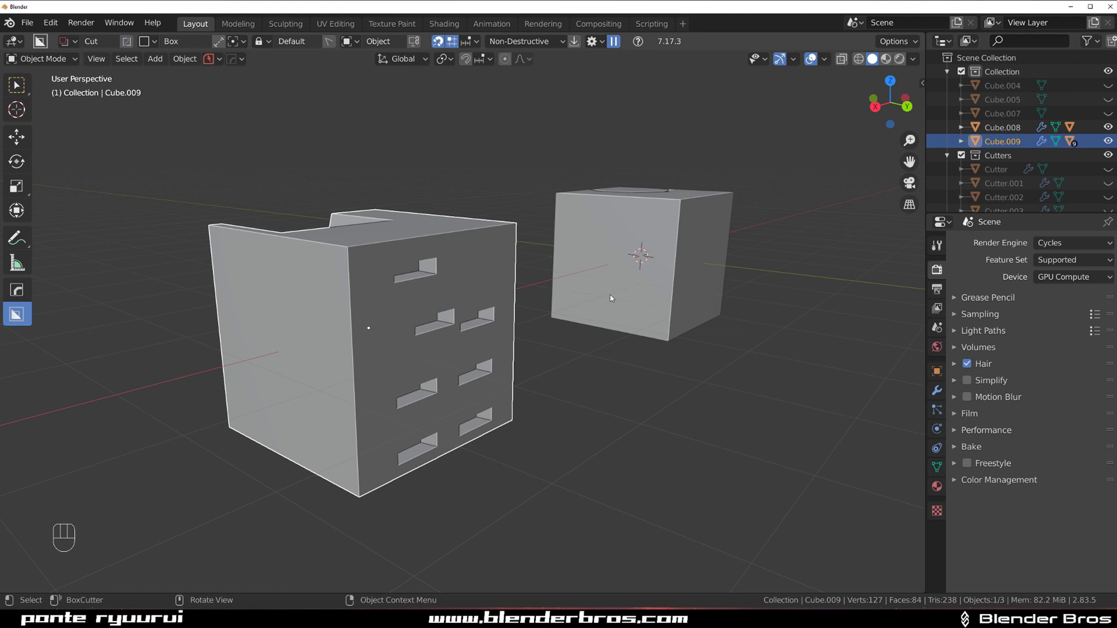